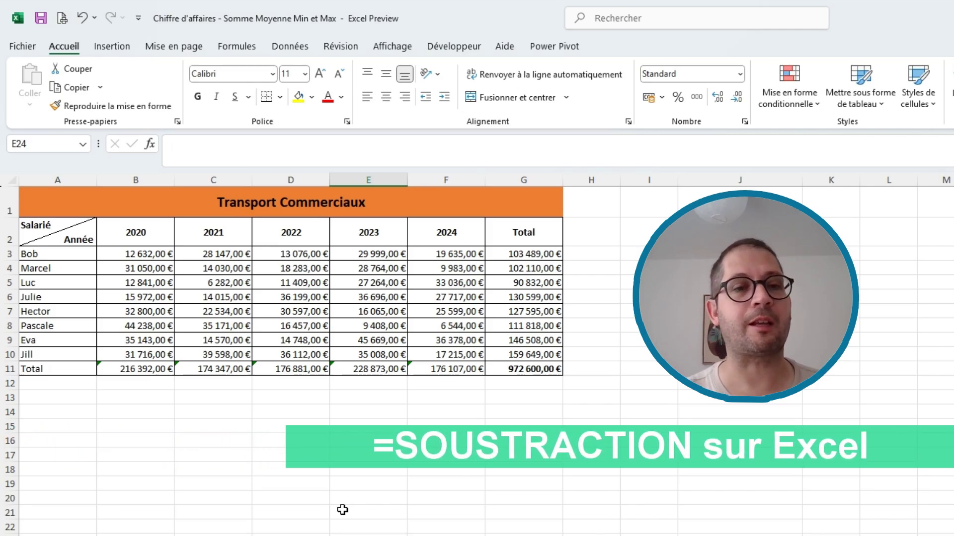
Inspect the SOMME formula and its referenced range in the grand total cell G11, leaving the formula as it is
{"action": "left_click", "coordinate": [530, 373]}
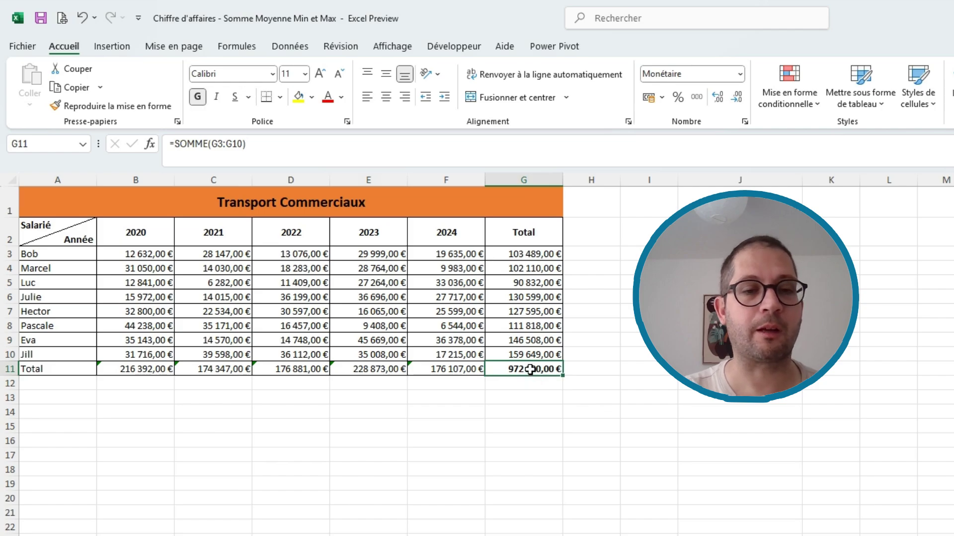
{"action": "double_click", "coordinate": [529, 373]}
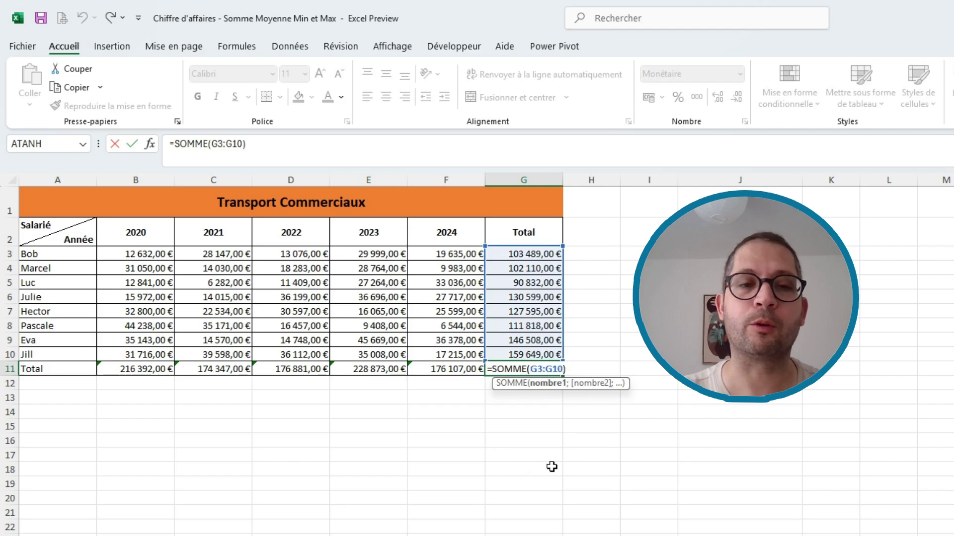
{"action": "key", "text": "ctrl+Return"}
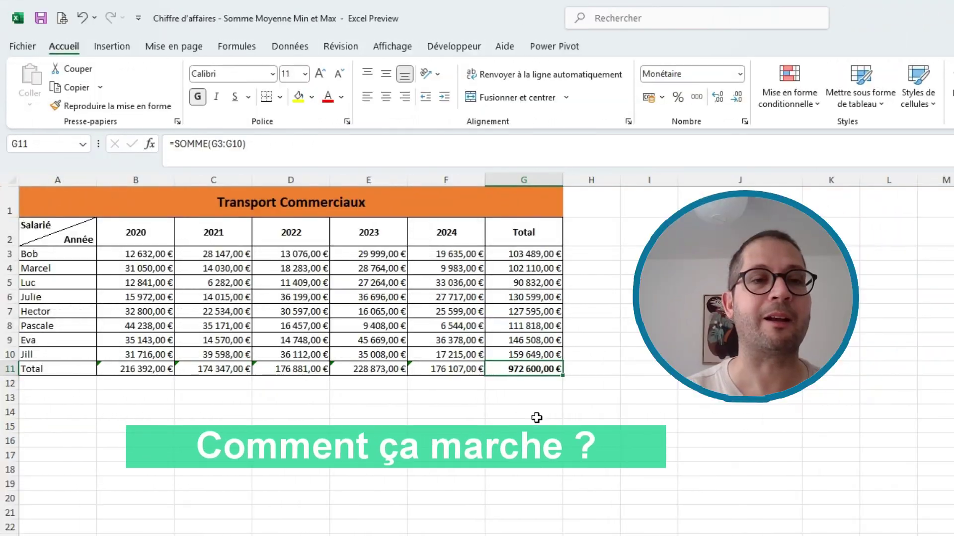
{"action": "left_click", "coordinate": [511, 413]}
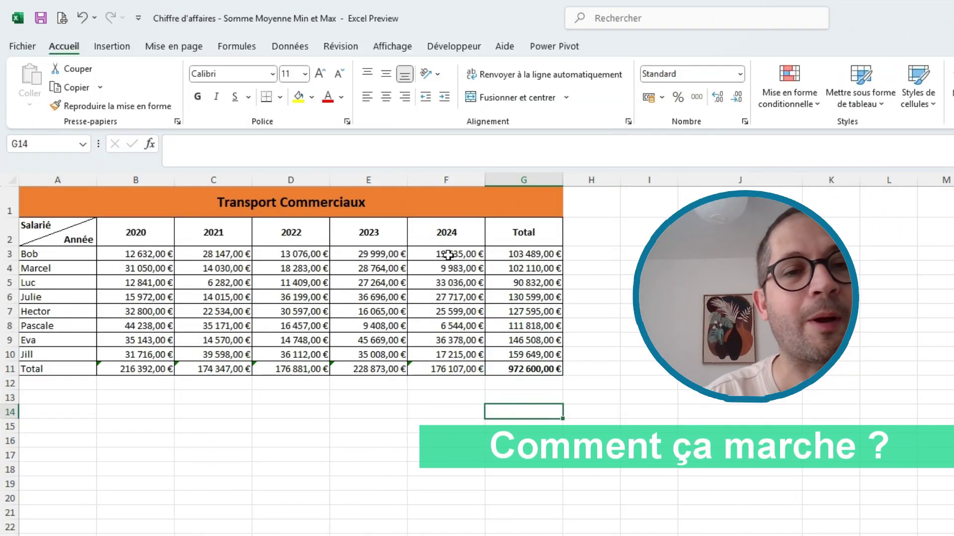
{"action": "double_click", "coordinate": [546, 369]}
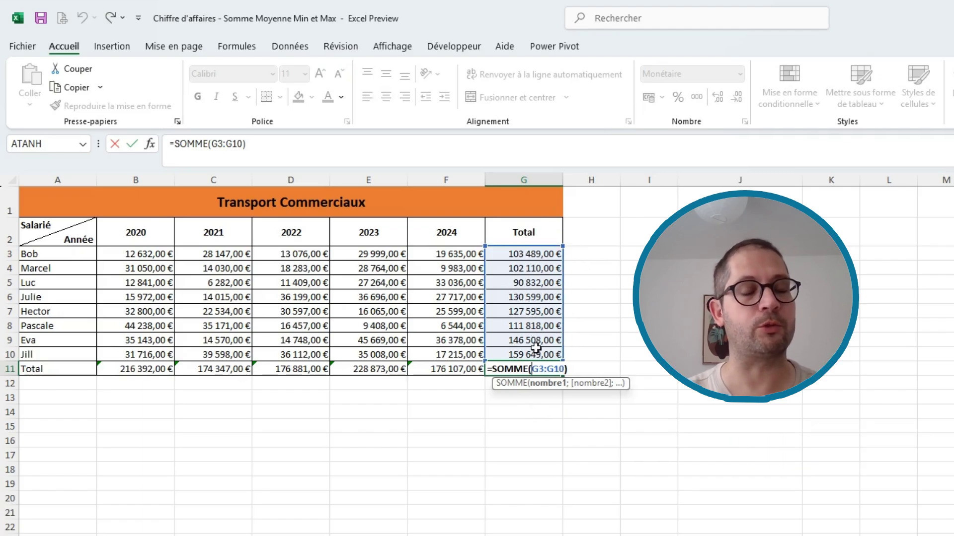
{"action": "key", "text": "Escape"}
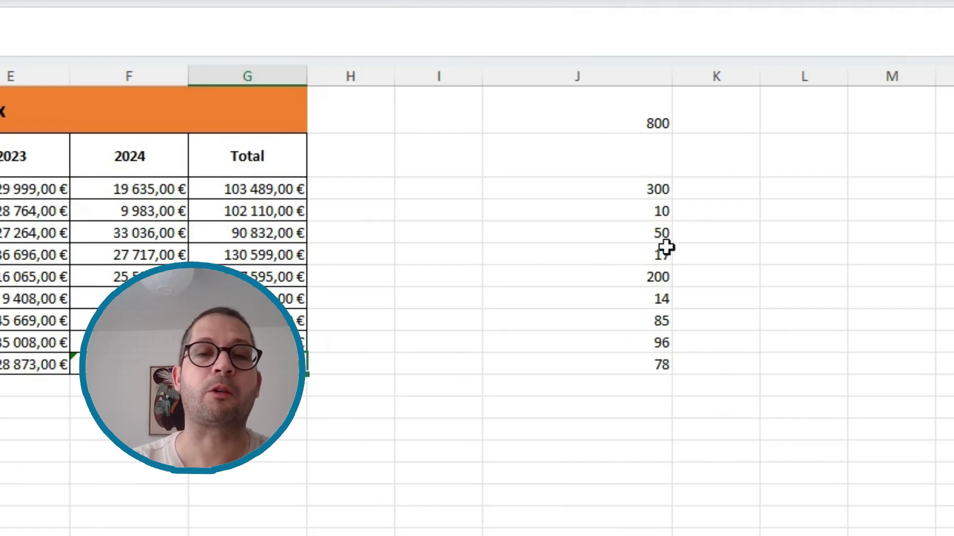
Examine the starting amount in J1 and the list of amounts to subtract in J3:J11
{"action": "left_click", "coordinate": [623, 115]}
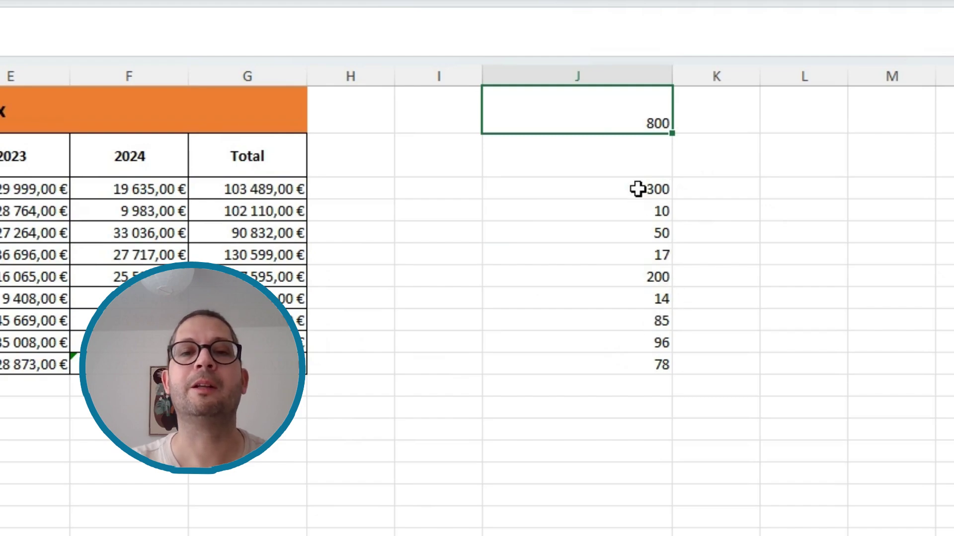
{"action": "left_click_drag", "start_coordinate": [636, 189], "coordinate": [642, 367]}
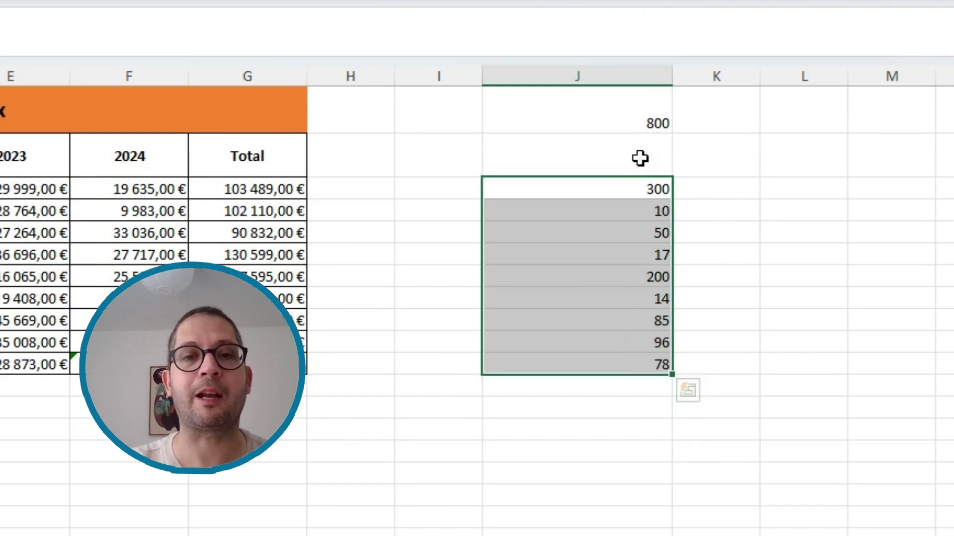
{"action": "left_click", "coordinate": [624, 121]}
{"action": "left_click_drag", "start_coordinate": [662, 185], "coordinate": [670, 362]}
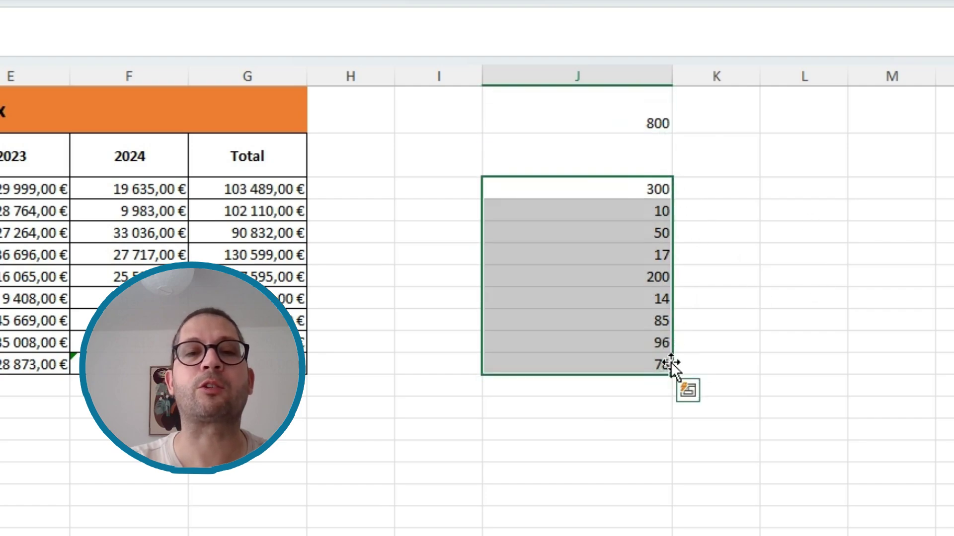
{"action": "left_click", "coordinate": [630, 196]}
{"action": "left_click", "coordinate": [641, 213]}
{"action": "left_click", "coordinate": [646, 232]}
{"action": "left_click", "coordinate": [649, 277]}
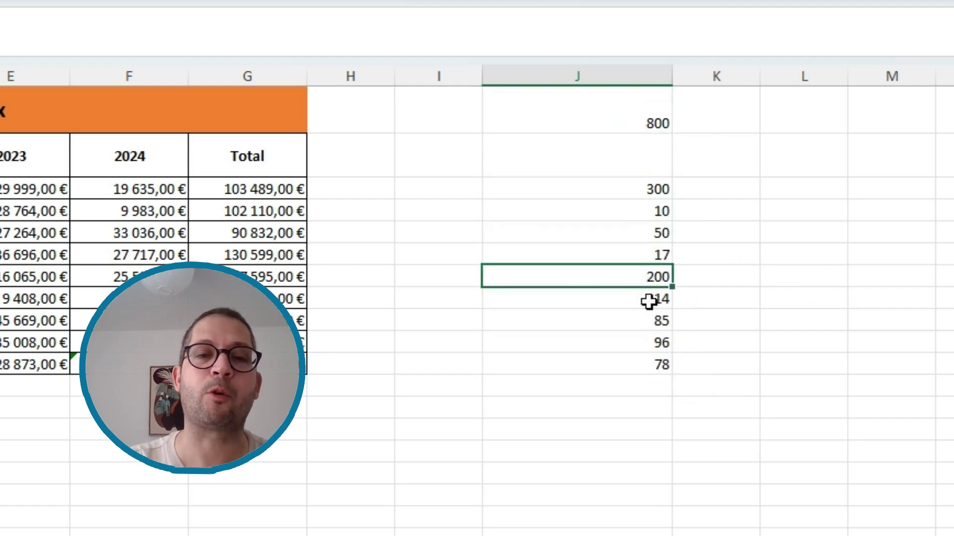
{"action": "left_click", "coordinate": [649, 300]}
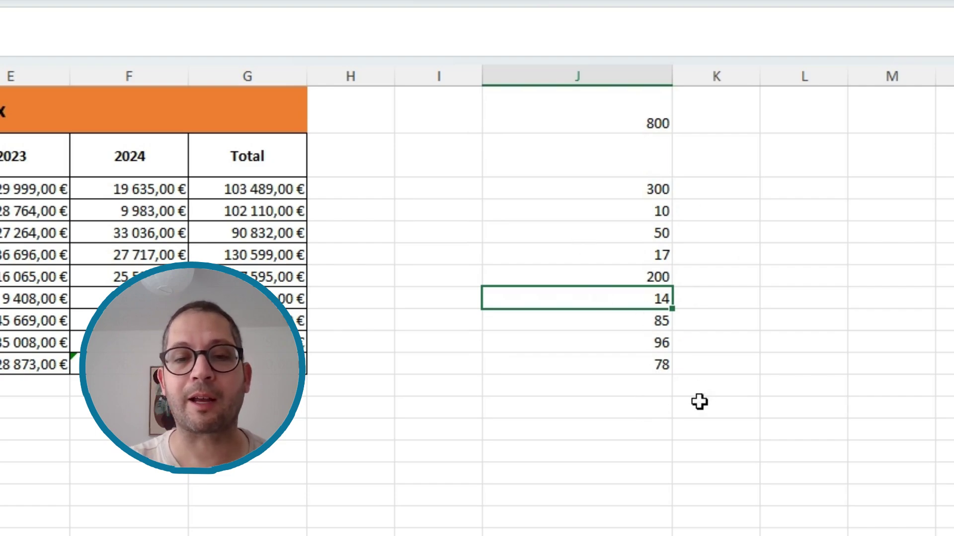
Enter the formula =J1-SOMME(J3:J11) in cell J13 to subtract the listed amounts from the starting amount
{"action": "left_click", "coordinate": [633, 412]}
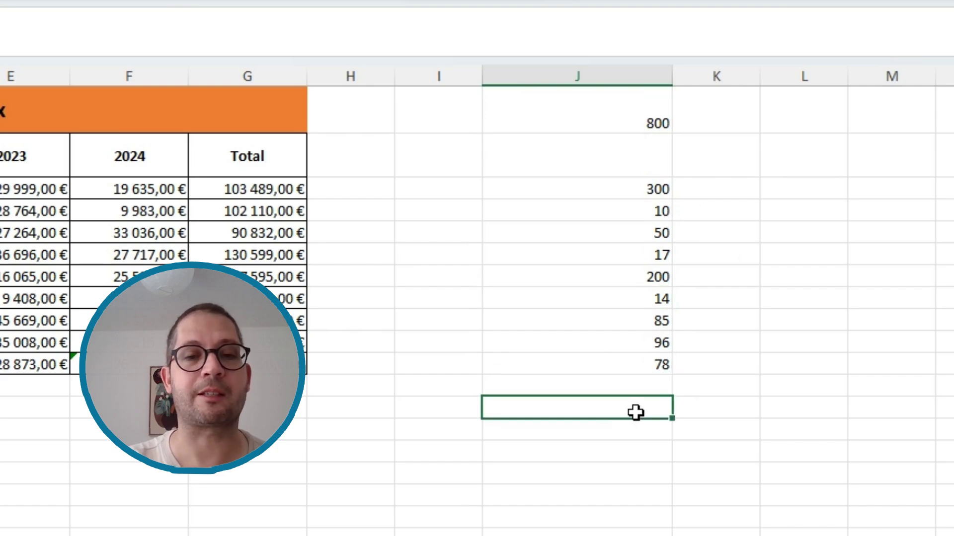
{"action": "double_click", "coordinate": [637, 413]}
{"action": "type", "text": "="}
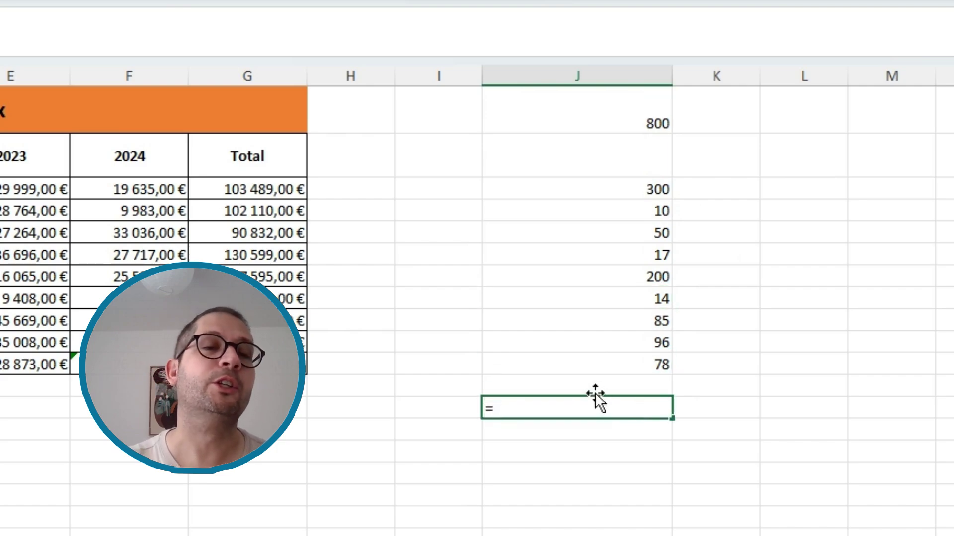
{"action": "left_click", "coordinate": [640, 120]}
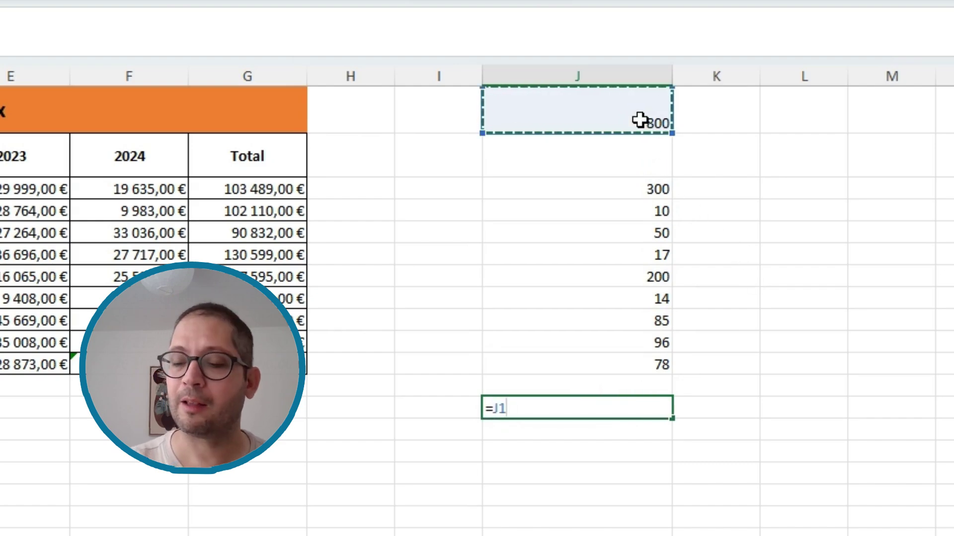
{"action": "type", "text": "-"}
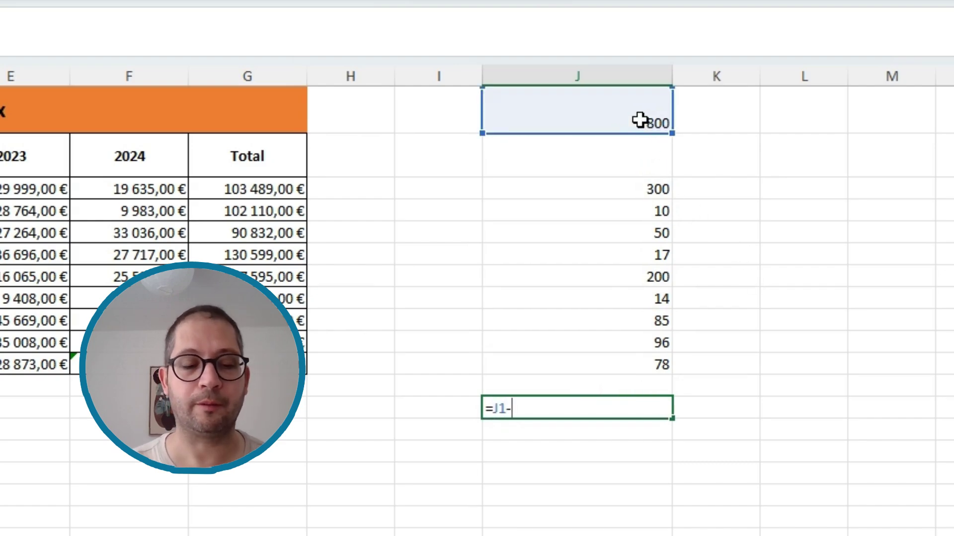
{"action": "type", "text": "somme("}
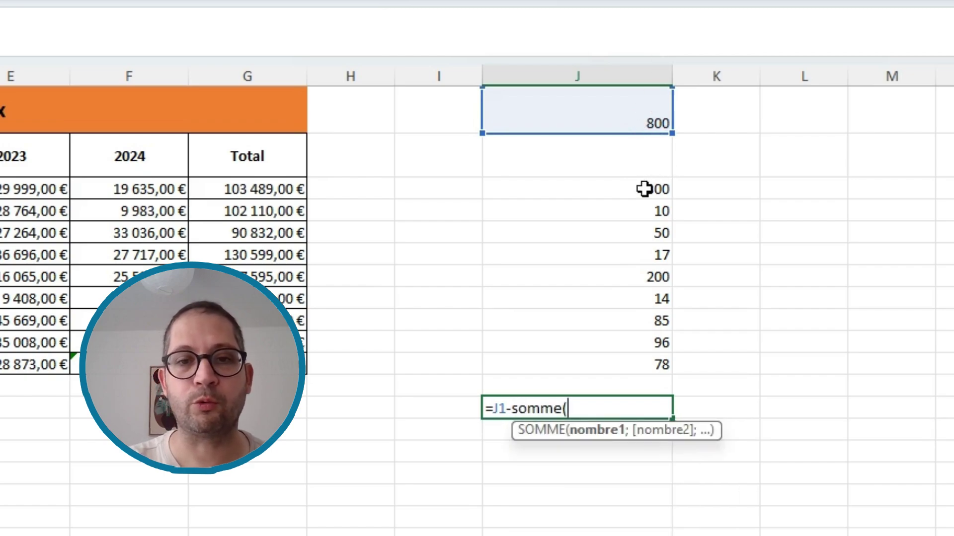
{"action": "left_click_drag", "start_coordinate": [646, 187], "coordinate": [630, 354]}
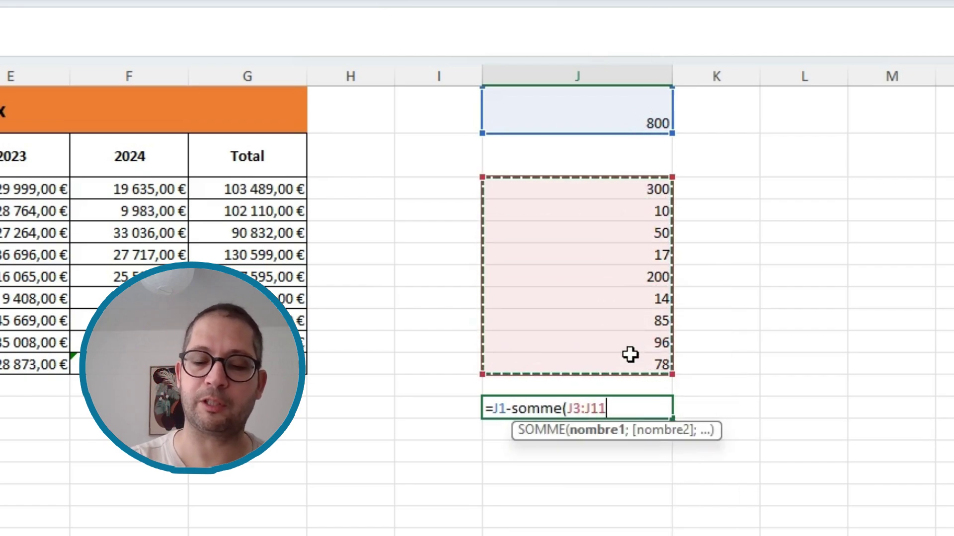
{"action": "type", "text": ")"}
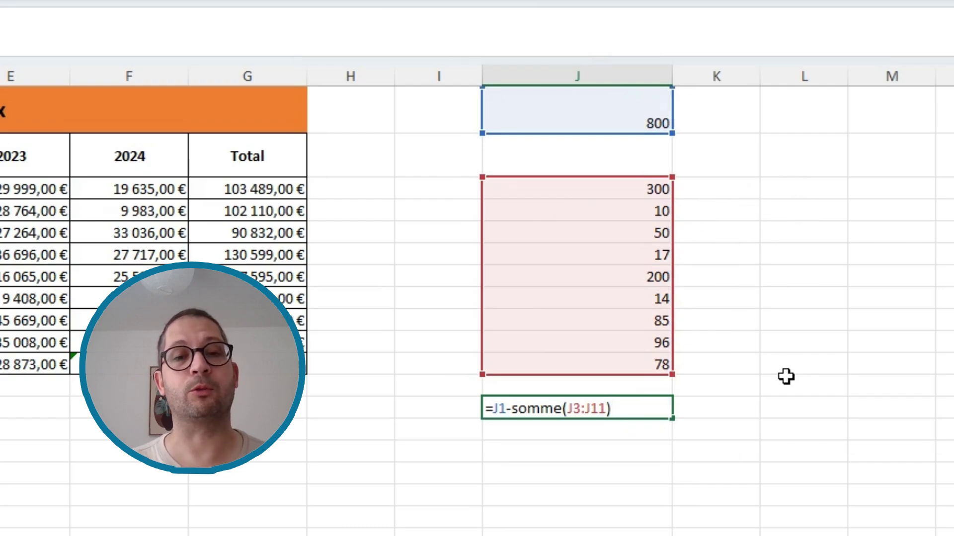
{"action": "key", "text": "Return"}
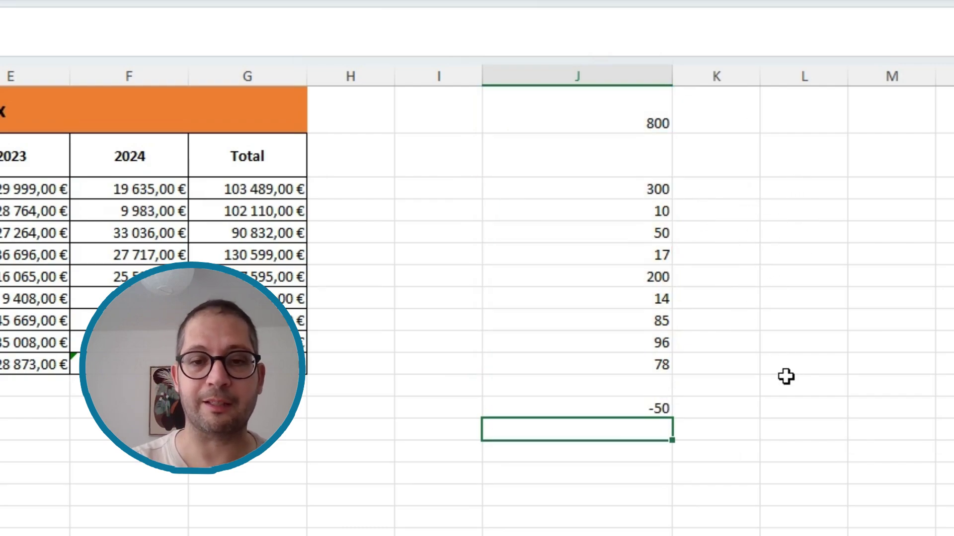
{"action": "left_click", "coordinate": [658, 409]}
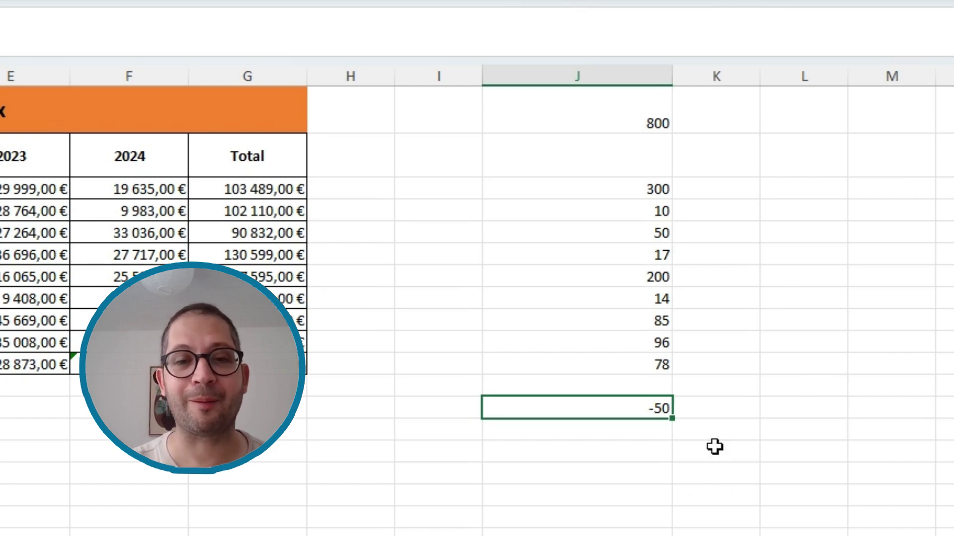
Change the amount in cell J7 to 100
{"action": "left_click", "coordinate": [647, 277]}
{"action": "type", "text": "100"}
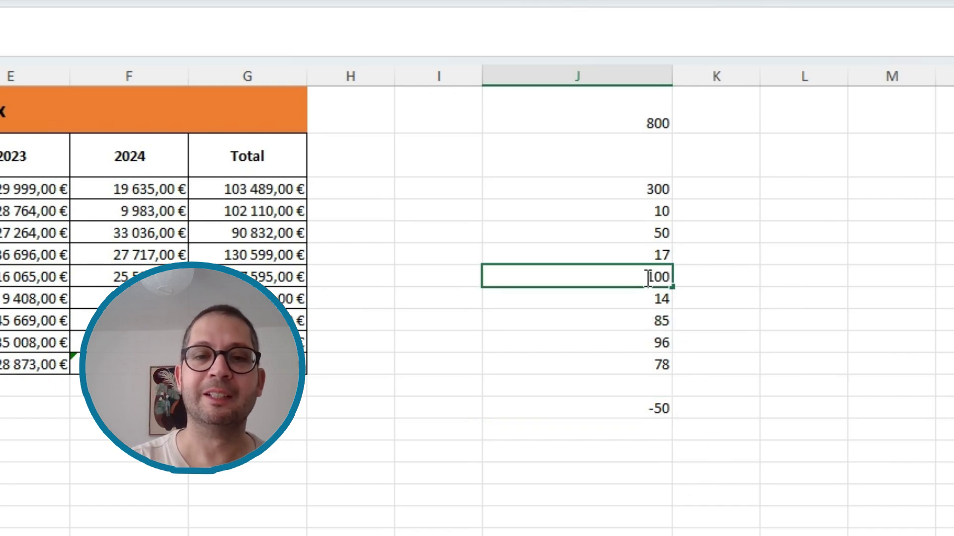
{"action": "key", "text": "Return"}
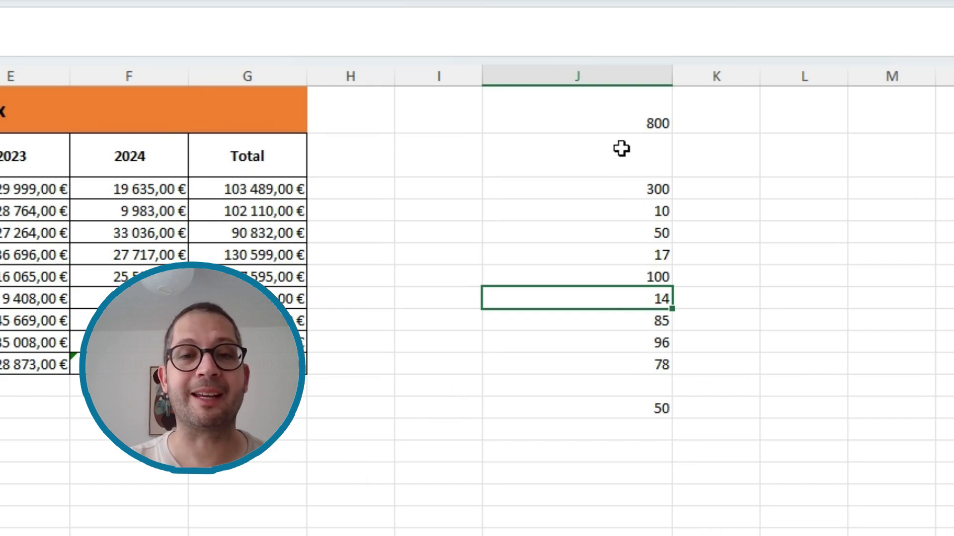
Review the starting amount in J1 and the cell references used by the subtraction formula in J13
{"action": "left_click", "coordinate": [609, 114]}
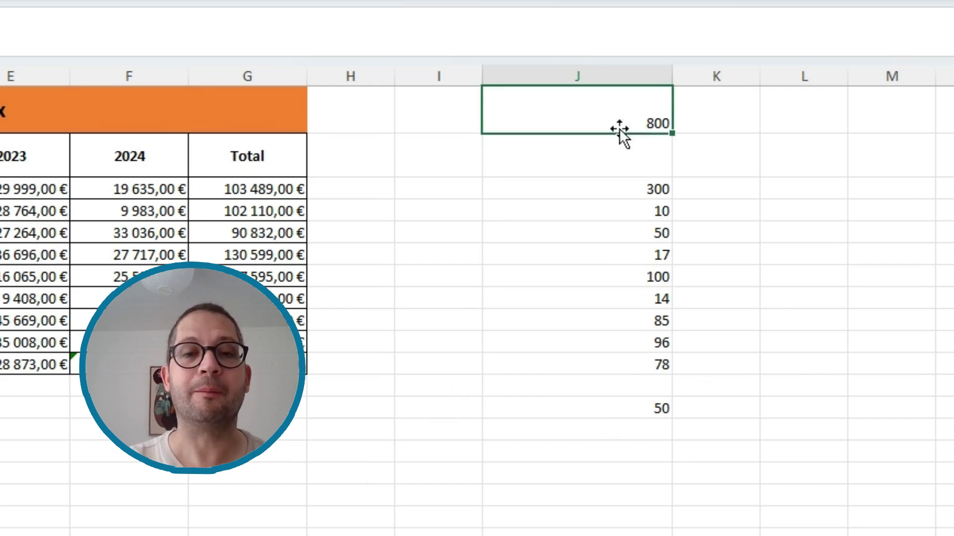
{"action": "left_click", "coordinate": [628, 412]}
{"action": "type", "text": "=J1-SOMME(J3:J11)"}
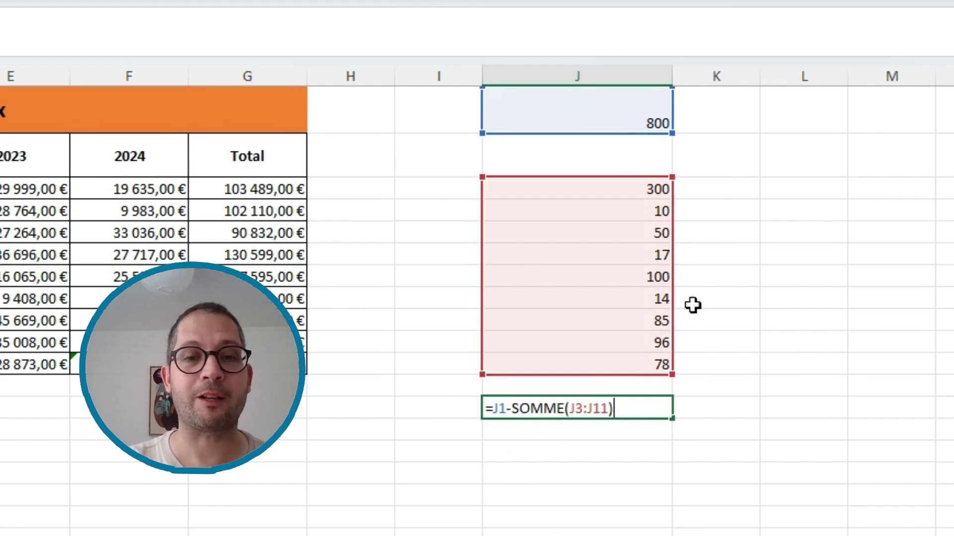
{"action": "key", "text": "Return"}
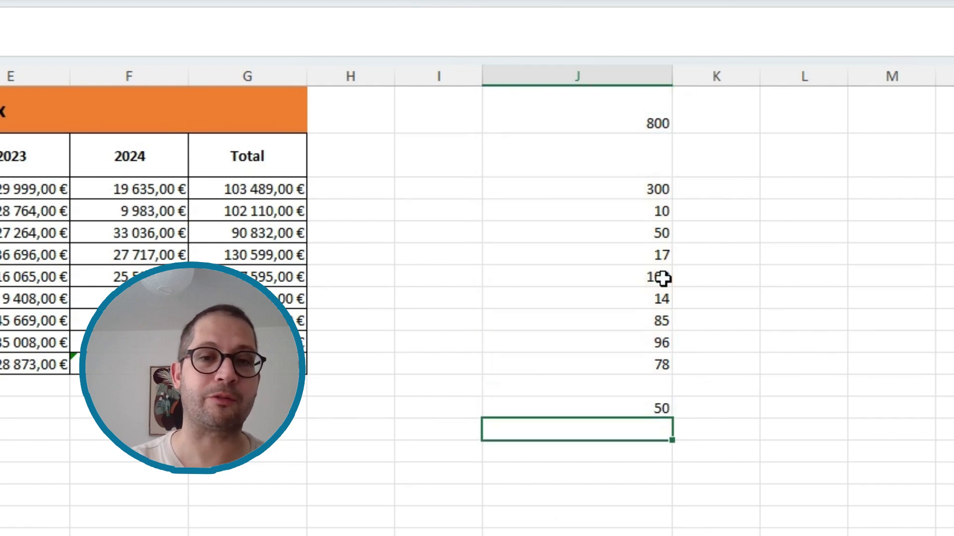